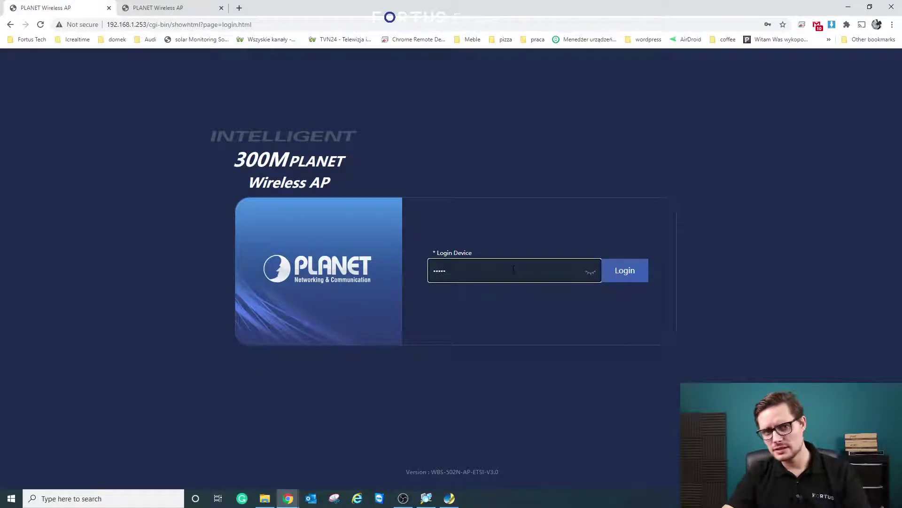
# - Log in and open the Wizard's operation mode list with the AP Mode description showing
pyautogui.click(623, 270)
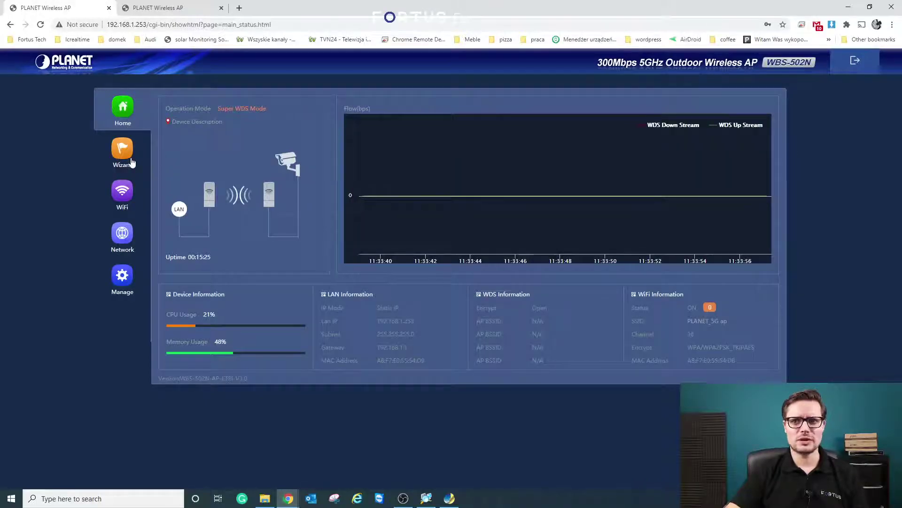
pyautogui.click(127, 159)
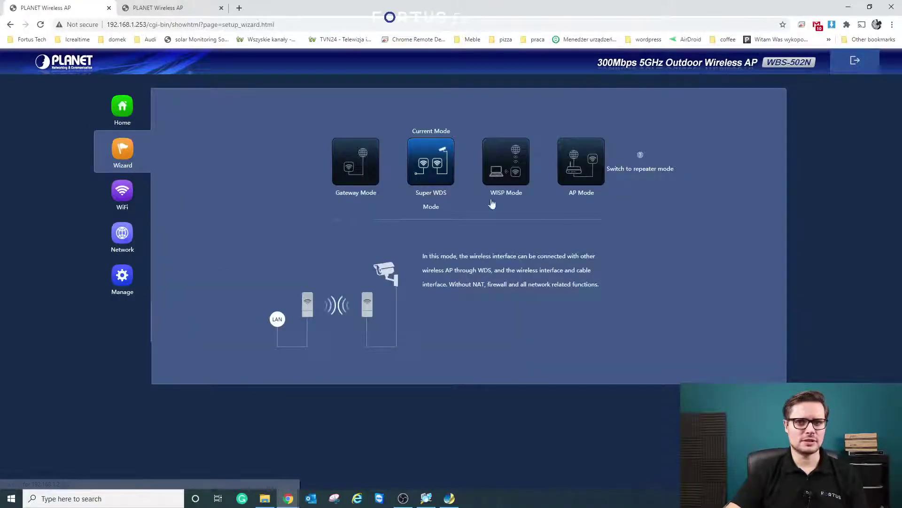
pyautogui.moveTo(602, 174)
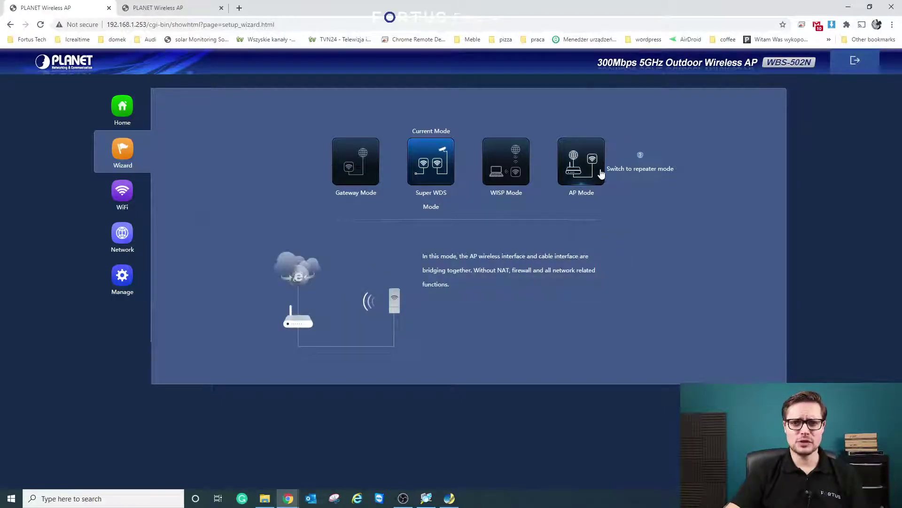
# - Start AP Mode setup and change the LAN IP from 192.168.1.253 to 192.168.1.201
pyautogui.click(599, 170)
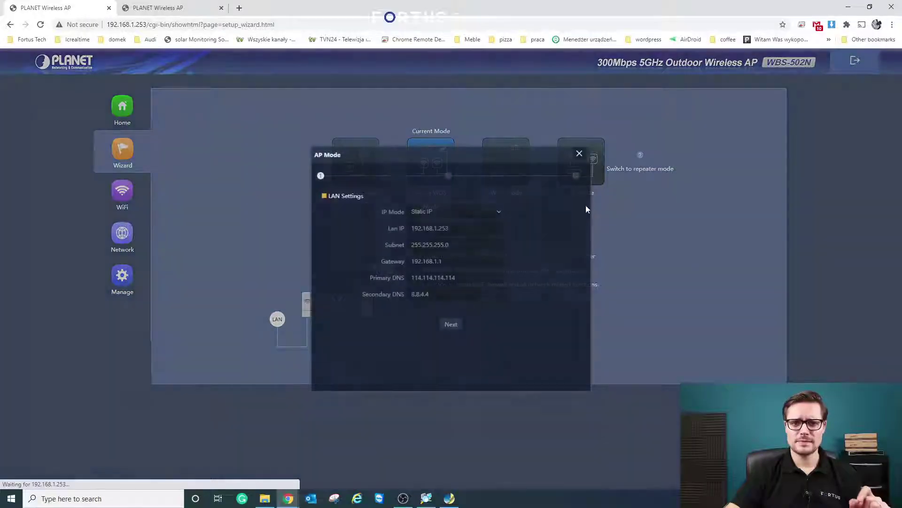
pyautogui.moveTo(544, 154); pyautogui.dragTo(727, 128)
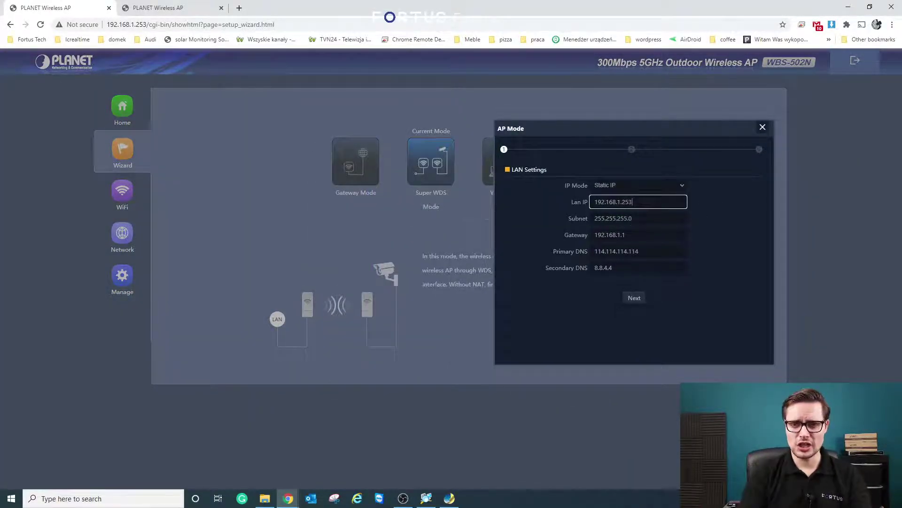
pyautogui.press('BackSpace')
pyautogui.press('BackSpace')
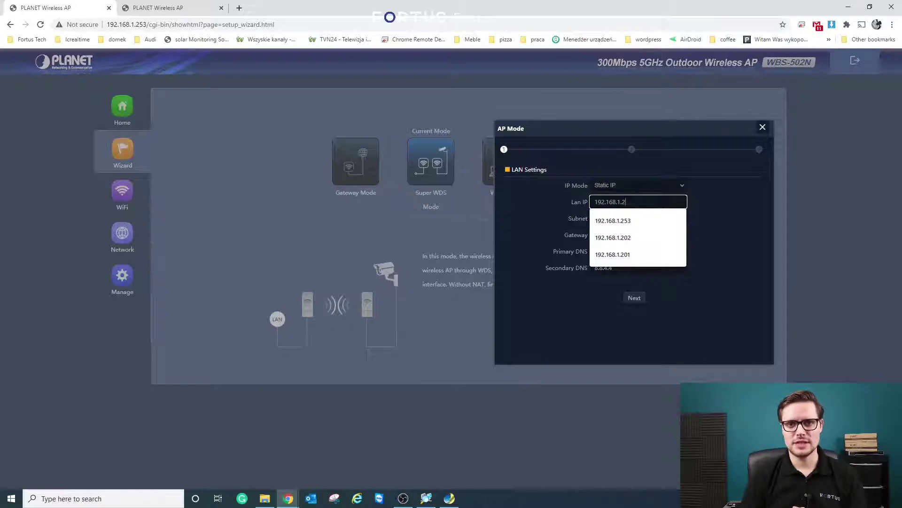
pyautogui.write('01')
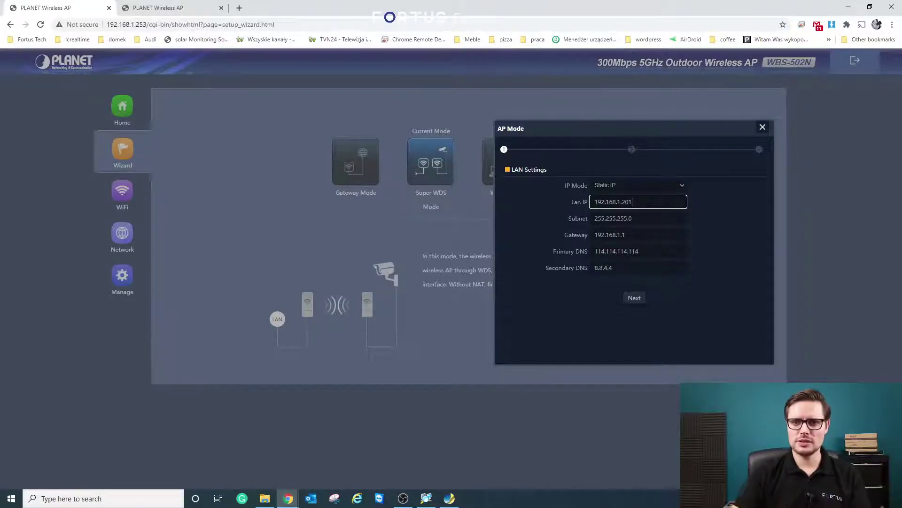
# - Rename the 5G SSID to 'Fortus_5G AP', keeping the existing encryption and WiFi password
pyautogui.click(636, 299)
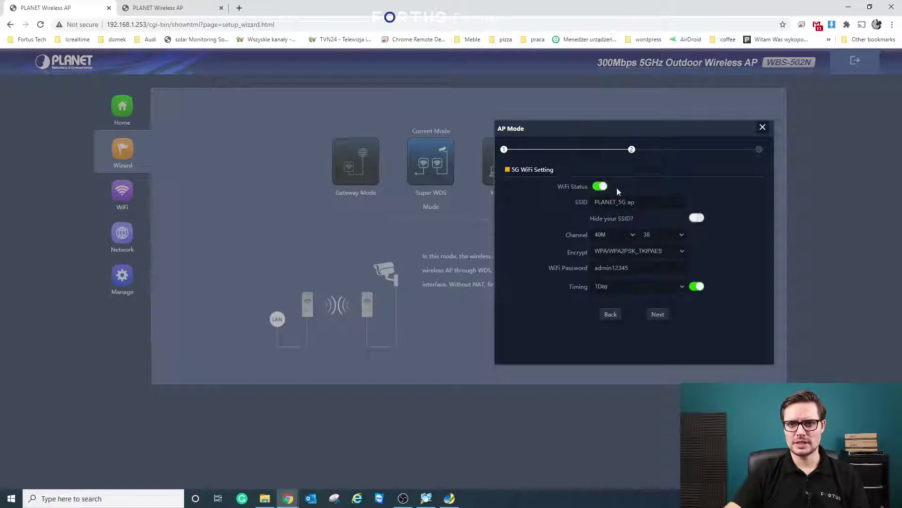
pyautogui.press('BackSpace')
pyautogui.press('BackSpace')
pyautogui.press('BackSpace')
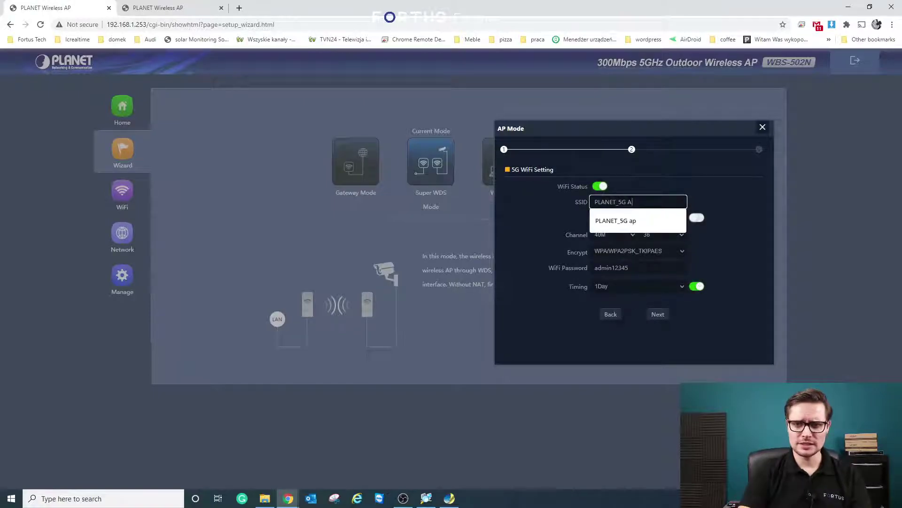
pyautogui.click(723, 184)
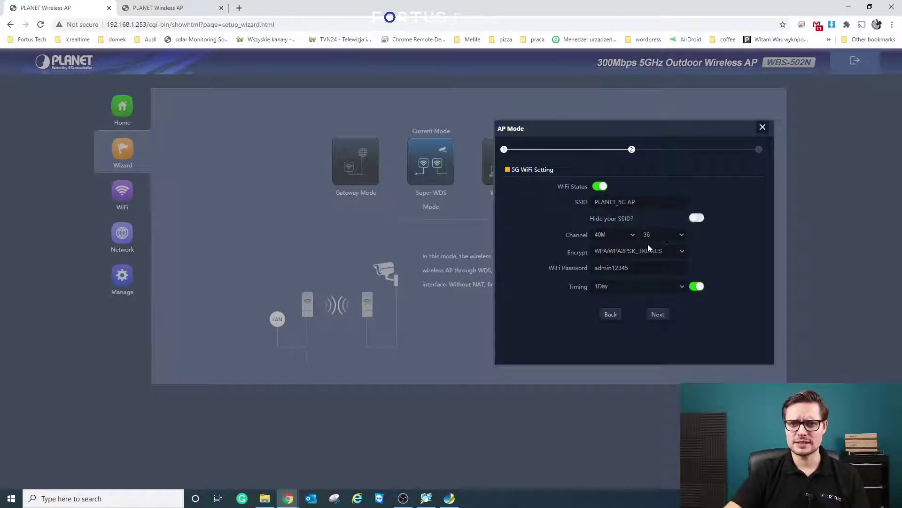
pyautogui.click(628, 252)
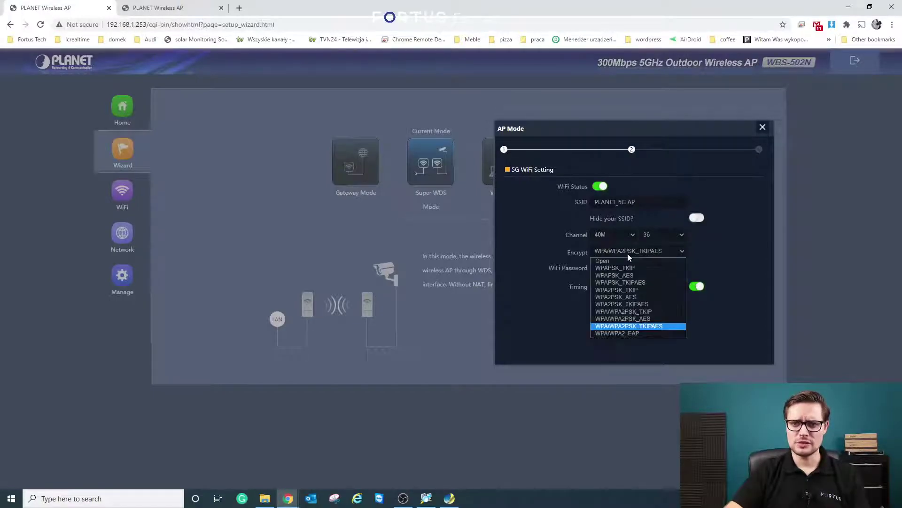
pyautogui.click(757, 262)
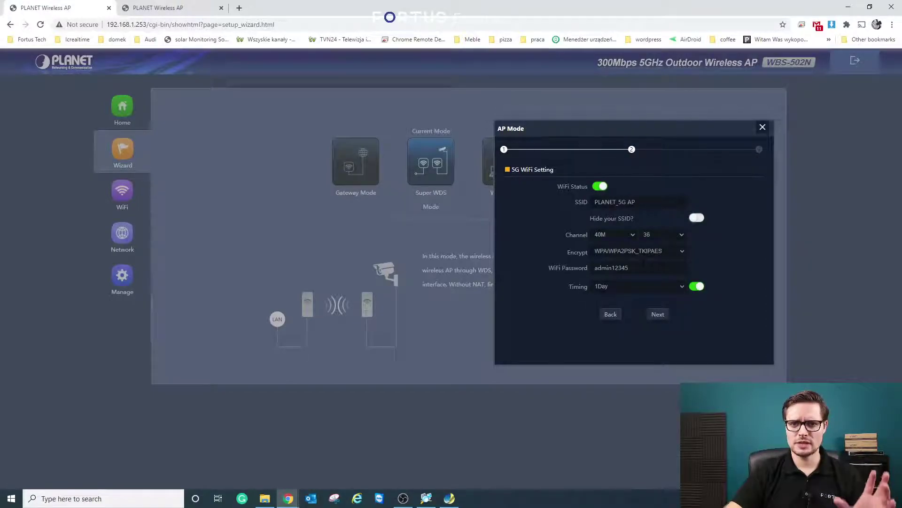
pyautogui.click(723, 269)
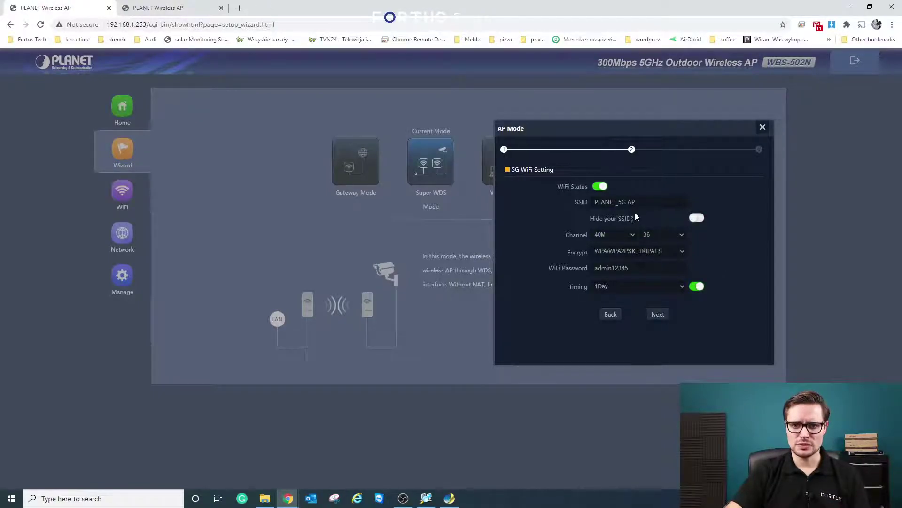
pyautogui.click(656, 202)
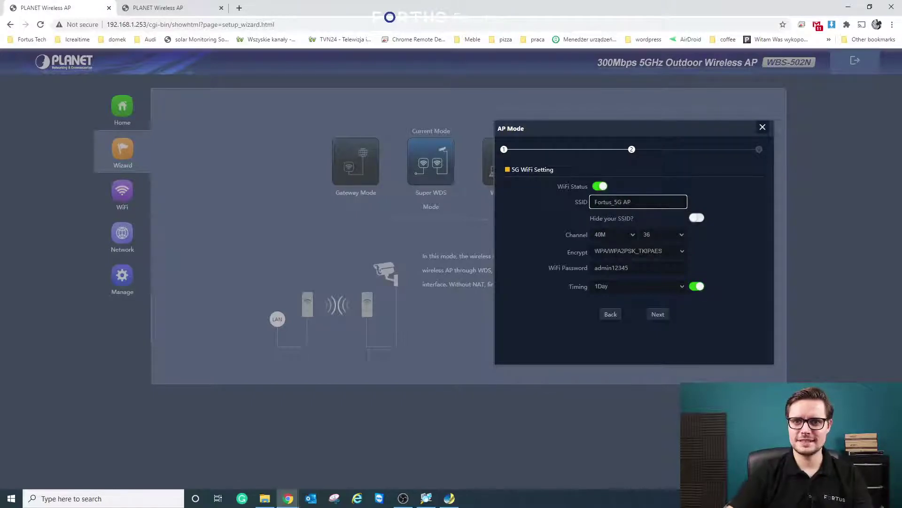
pyautogui.click(611, 268)
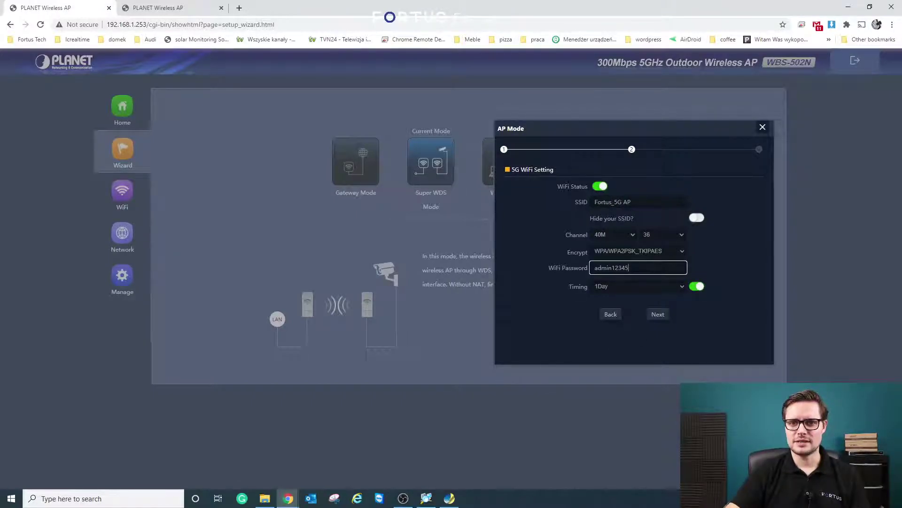
pyautogui.doubleClick(611, 268)
pyautogui.click(659, 315)
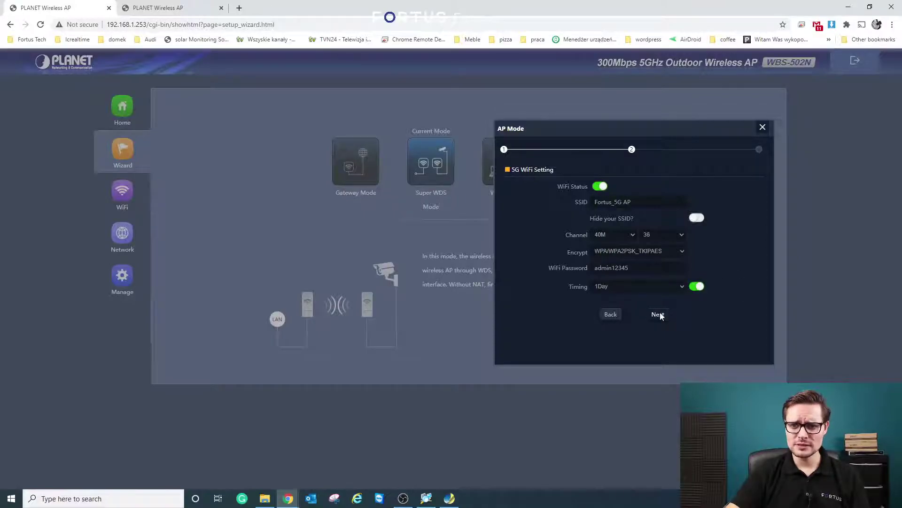
pyautogui.click(658, 314)
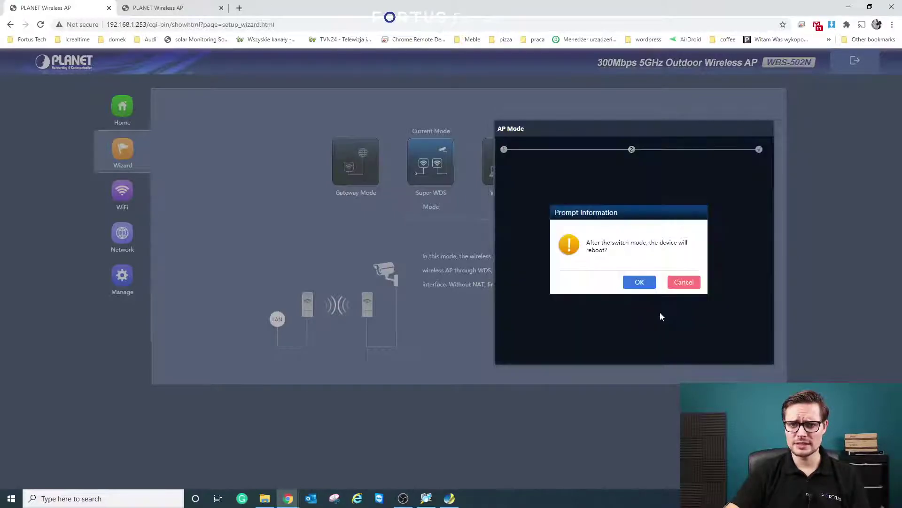
# - Confirm the AP Mode switch so the unit reboots and returns at 192.168.1.201
pyautogui.click(638, 281)
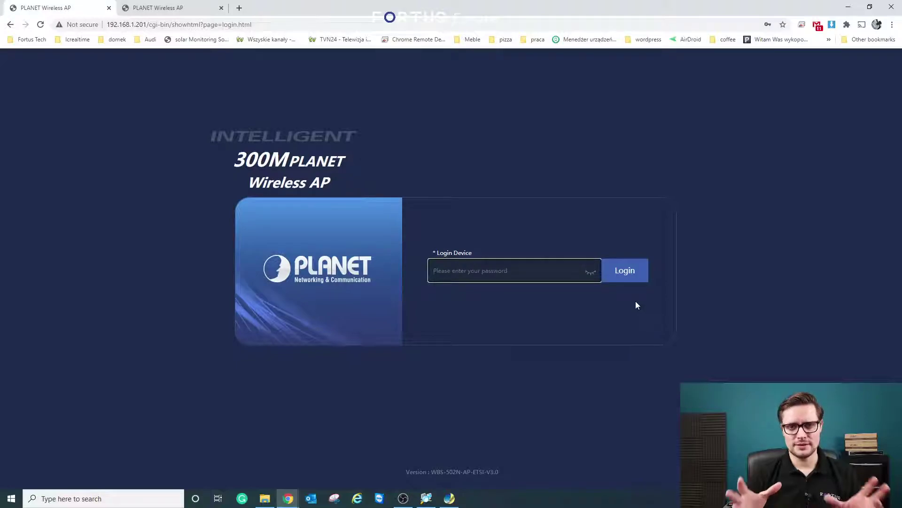
# - Log in at 192.168.1.201 with the saved password and dismiss Chrome's password warning
pyautogui.press('Down')
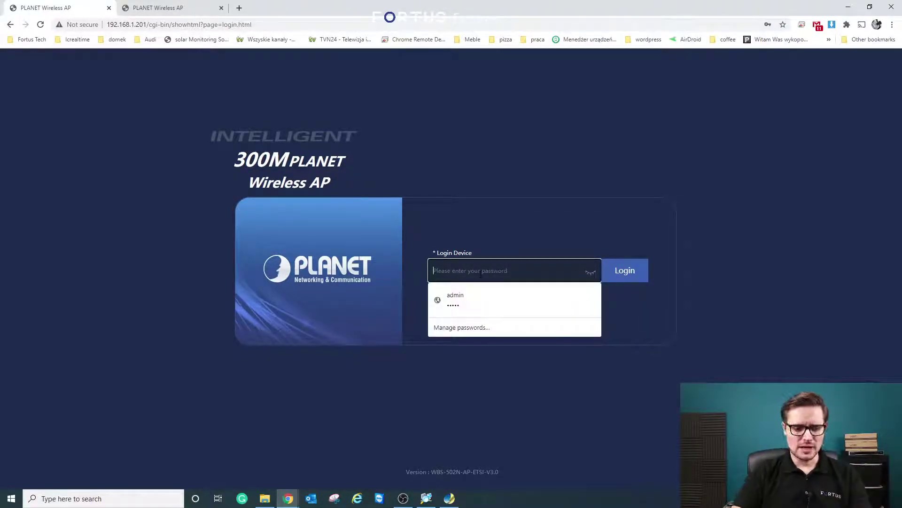
pyautogui.press('Return')
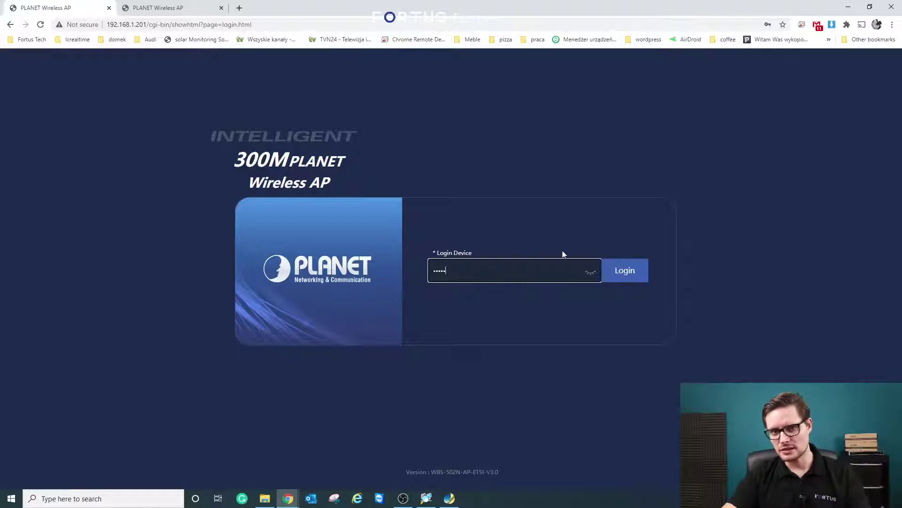
pyautogui.click(625, 271)
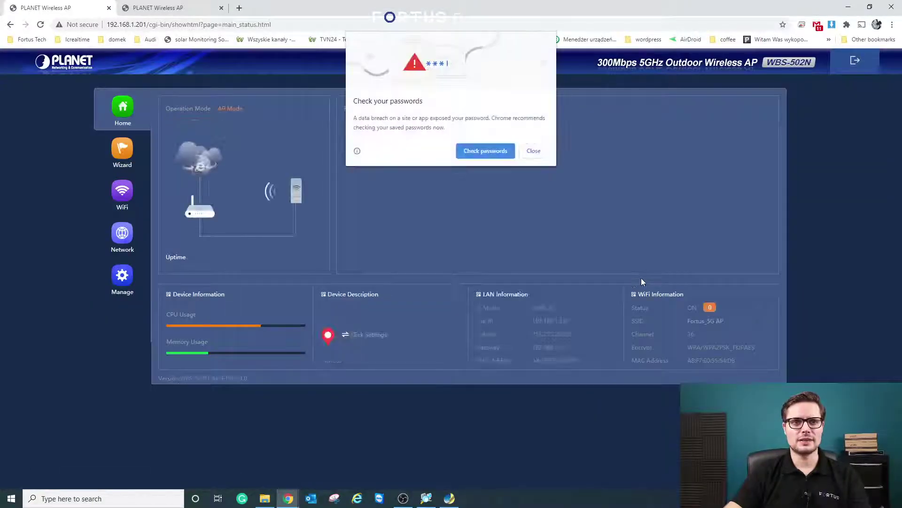
pyautogui.click(535, 149)
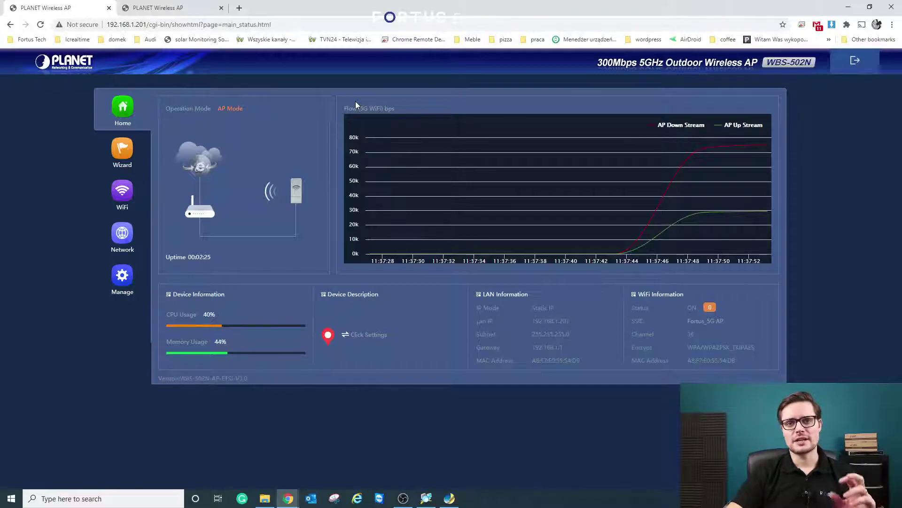
# - Switch to the 192.168.1.253 unit's tab, reload it, and sign in with the admin password
pyautogui.hotkey('ctrl', 'Tab')
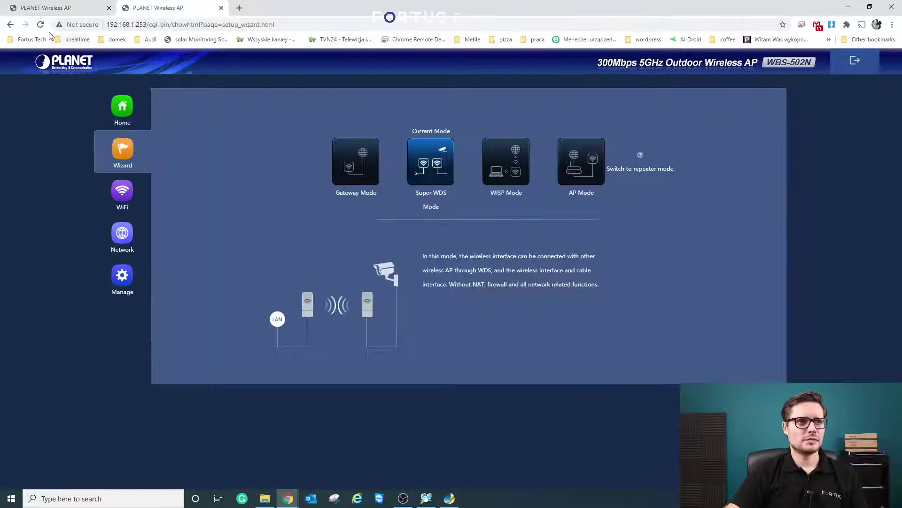
pyautogui.click(40, 24)
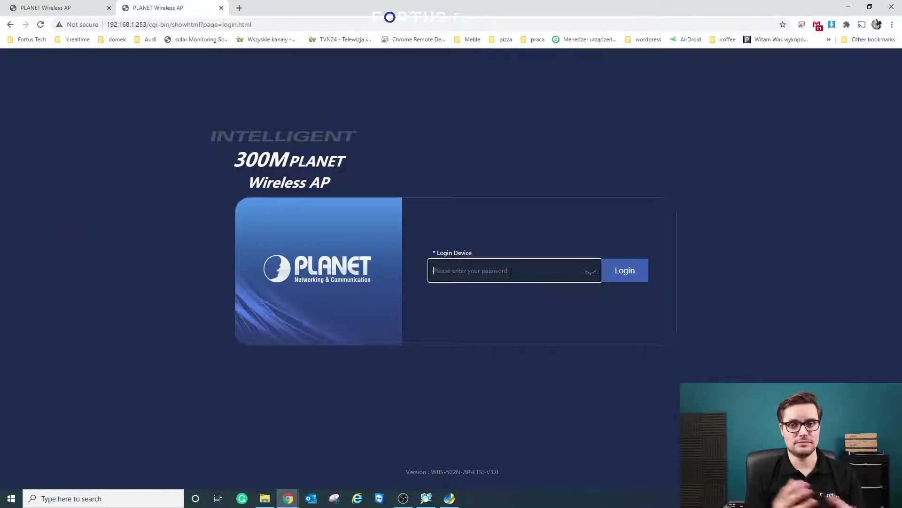
pyautogui.write('admin')
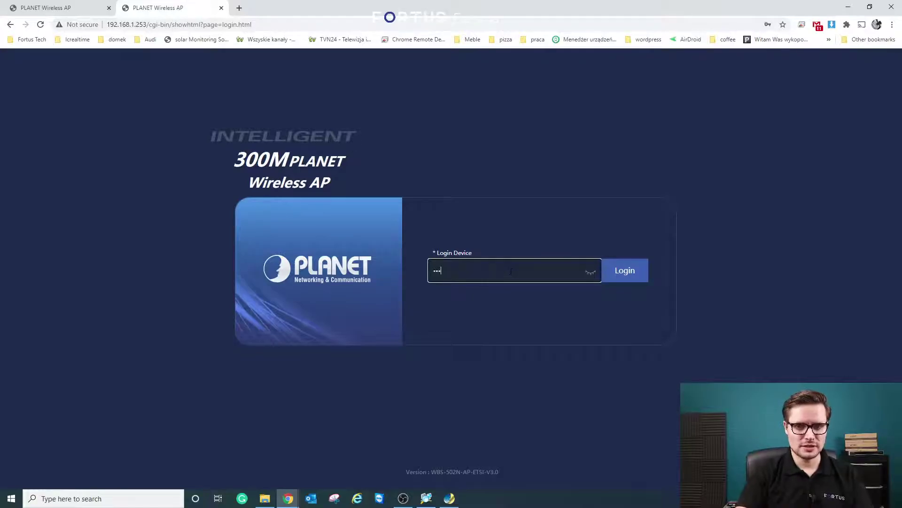
pyautogui.click(618, 277)
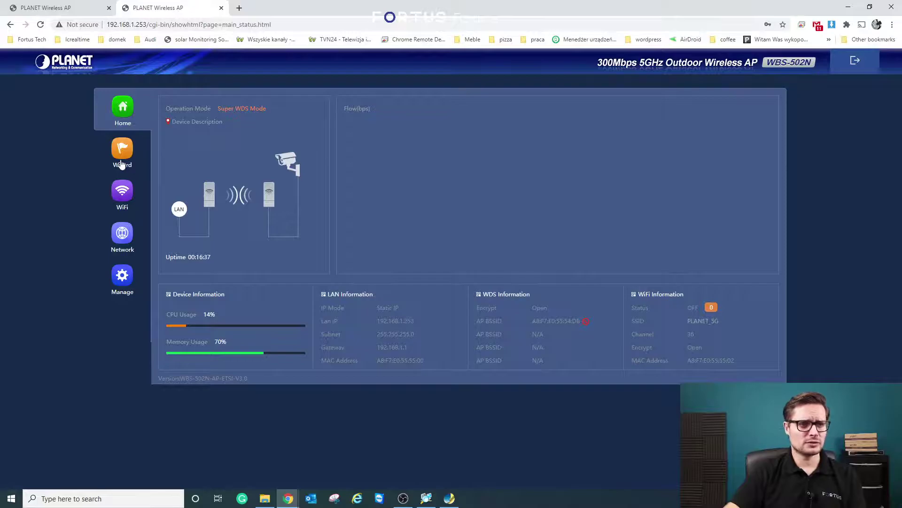
# - Start Repeater Mode setup and pick Fortus_5G AP from the scanned wireless list
pyautogui.click(122, 156)
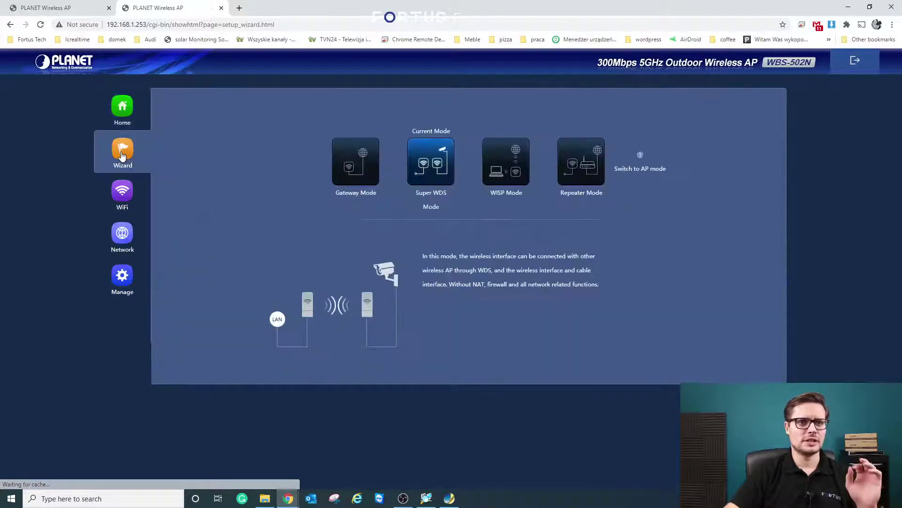
pyautogui.moveTo(638, 162)
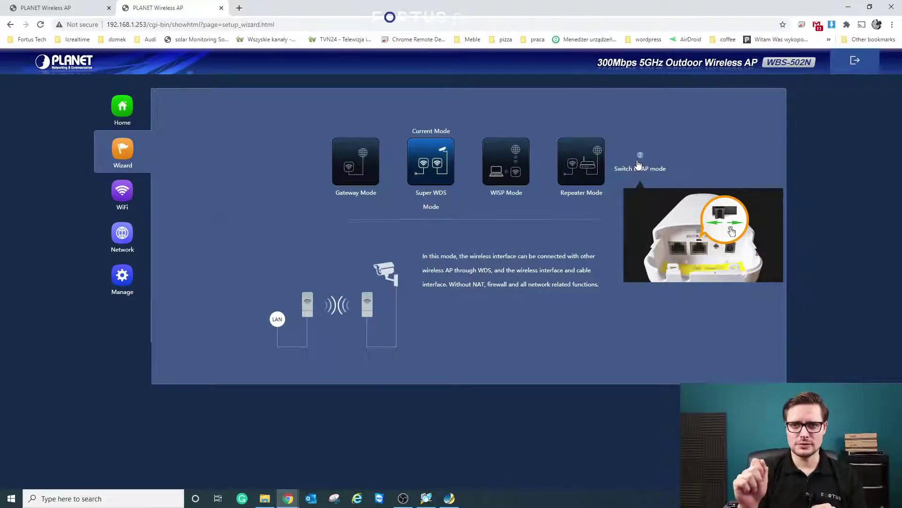
pyautogui.click(585, 157)
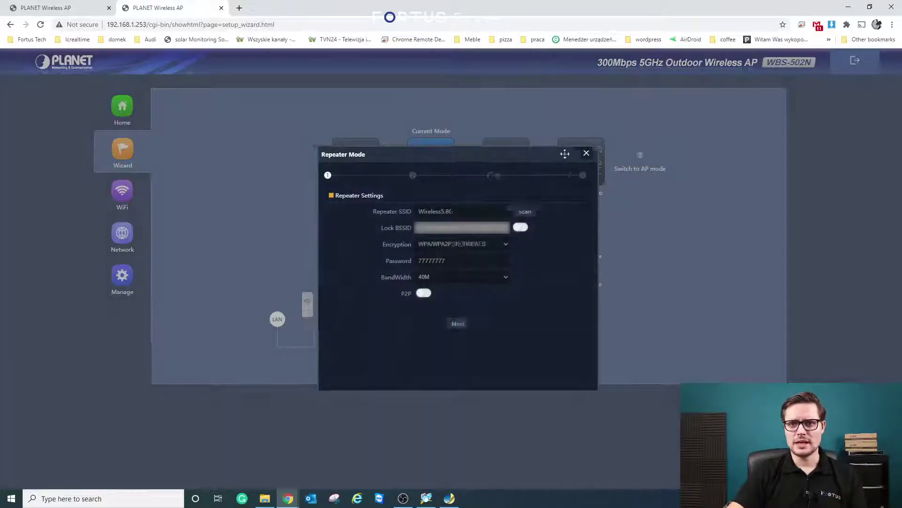
pyautogui.moveTo(566, 154); pyautogui.dragTo(726, 136)
pyautogui.click(702, 193)
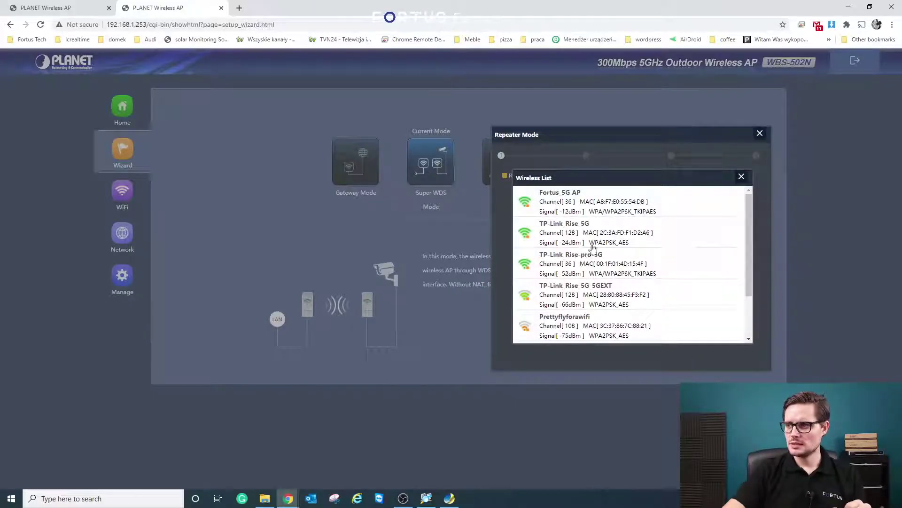
pyautogui.moveTo(620, 177); pyautogui.dragTo(635, 158)
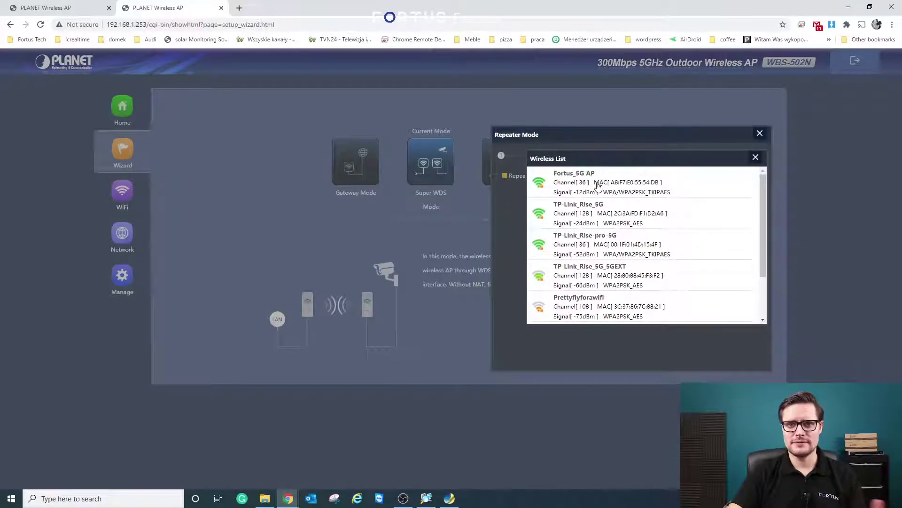
pyautogui.click(598, 185)
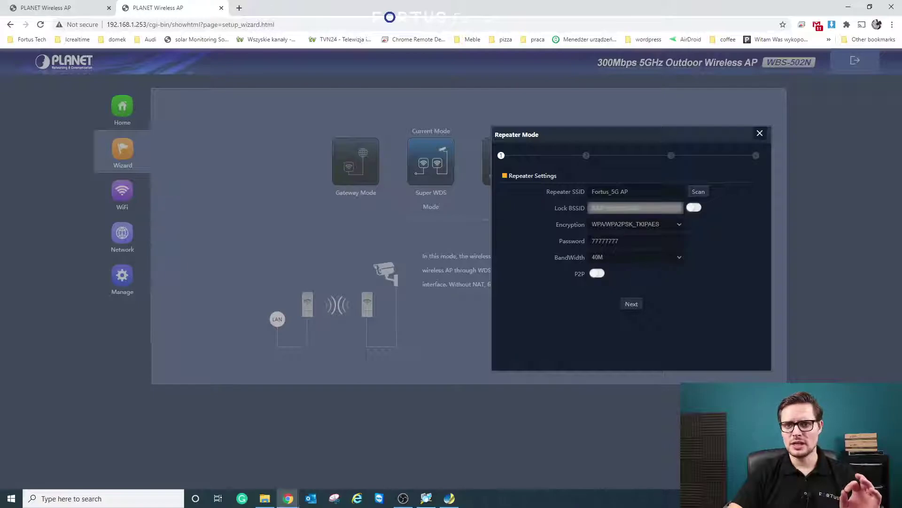
# - Replace the password with the Fortus_5G AP network's password and continue to 5G WiFi settings
pyautogui.click(594, 240)
pyautogui.doubleClick(595, 240)
pyautogui.write('ad')
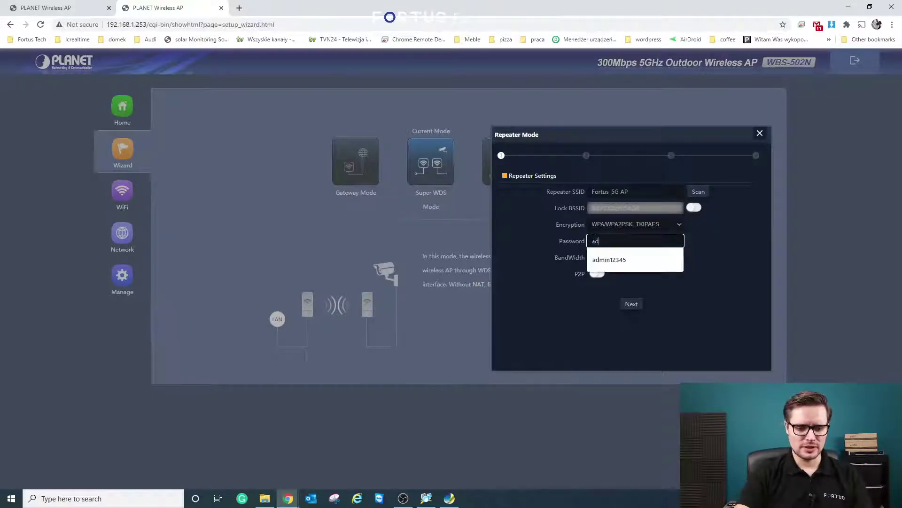
pyautogui.write('min12345')
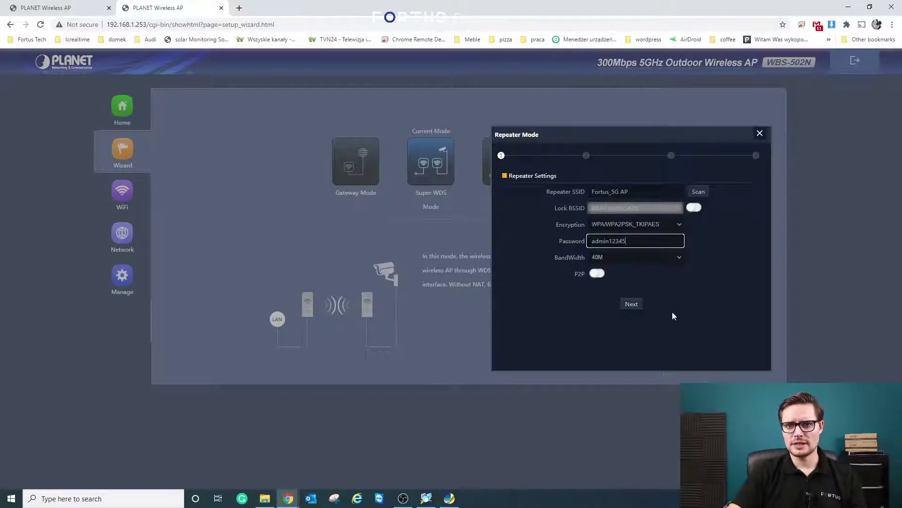
pyautogui.click(632, 305)
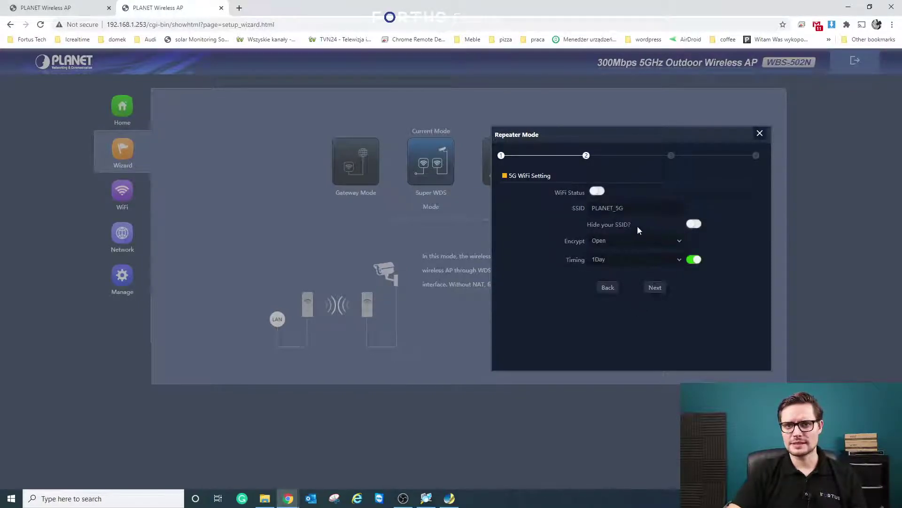
# - Change the repeater's LAN IP to 192.168.1.202 and proceed to apply the configuration
pyautogui.click(655, 289)
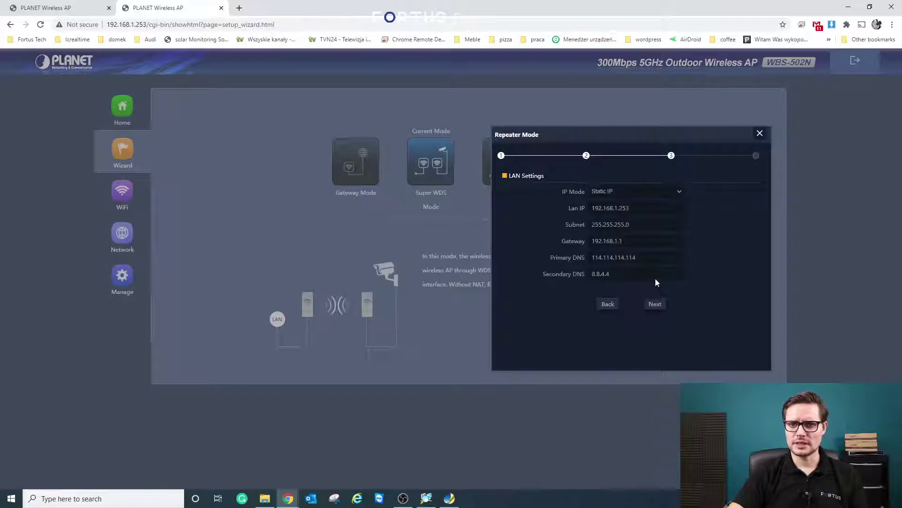
pyautogui.click(652, 205)
pyautogui.press('BackSpace')
pyautogui.press('BackSpace')
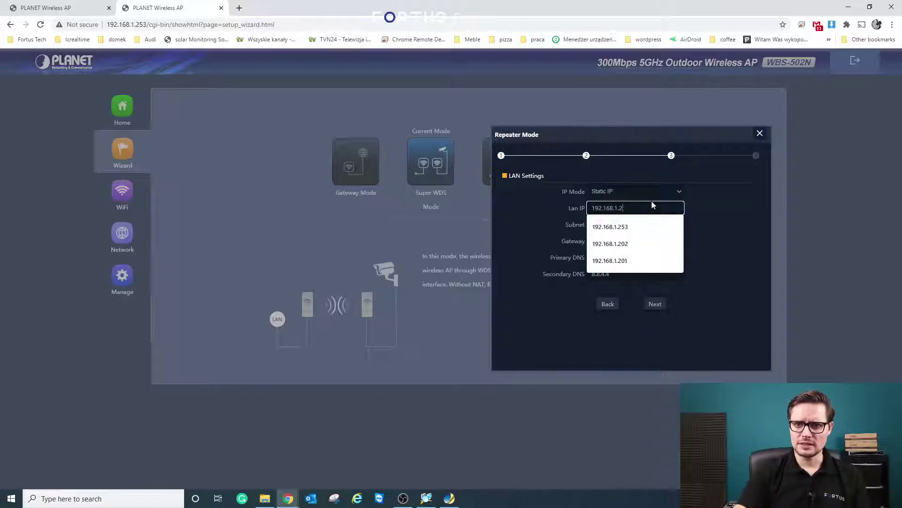
pyautogui.write('02')
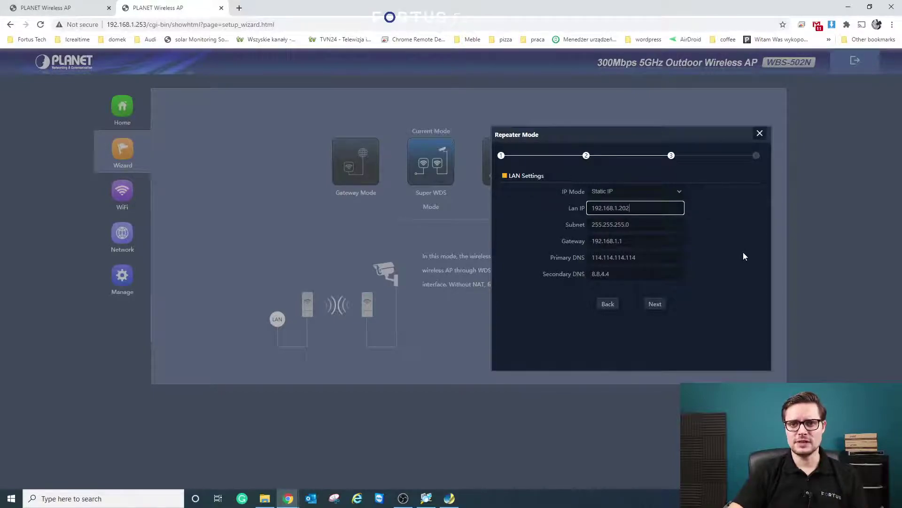
pyautogui.click(741, 254)
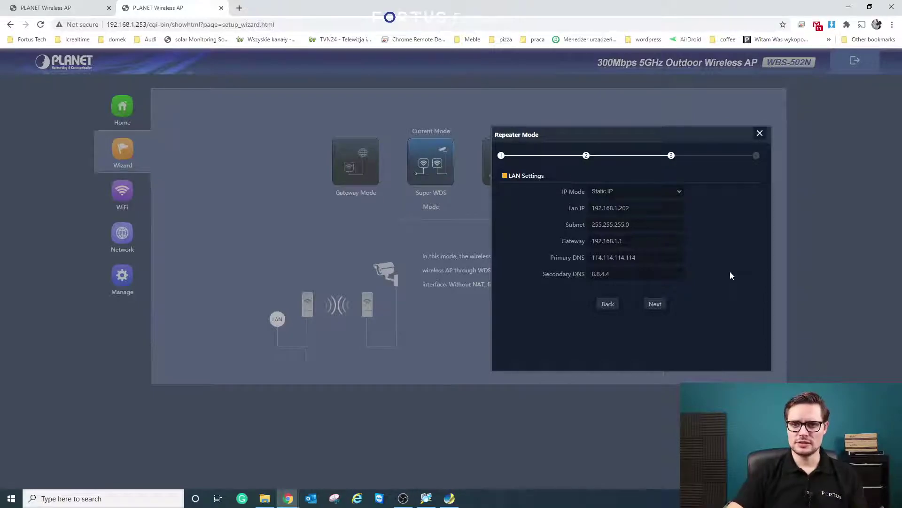
pyautogui.click(662, 304)
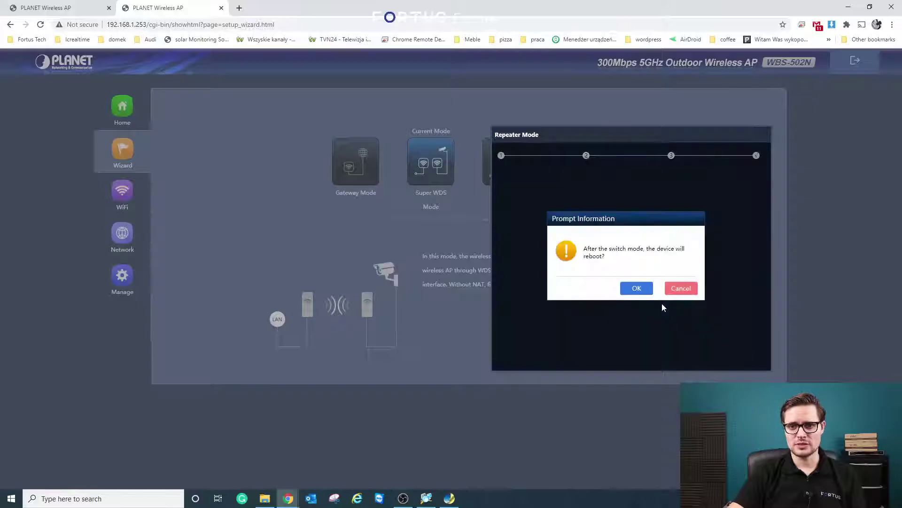
# - Confirm the Repeater Mode switch so the unit reboots and returns at 192.168.1.202
pyautogui.click(642, 289)
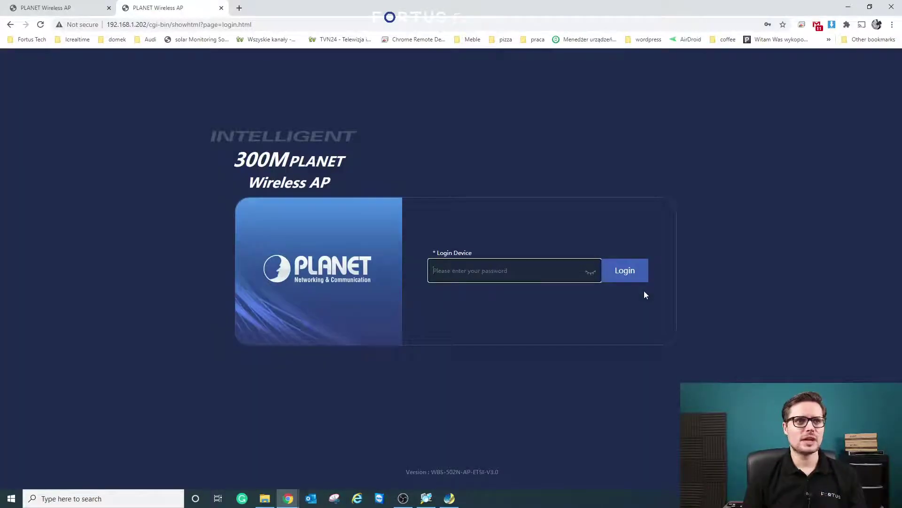
# - Sign in to the unit at 192.168.1.202 and dismiss Chrome's password warning
pyautogui.click(561, 270)
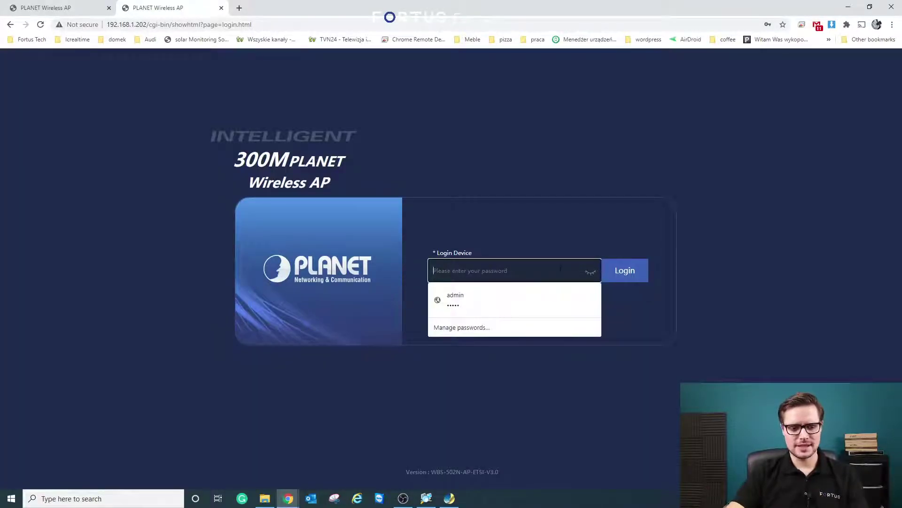
pyautogui.write('admin')
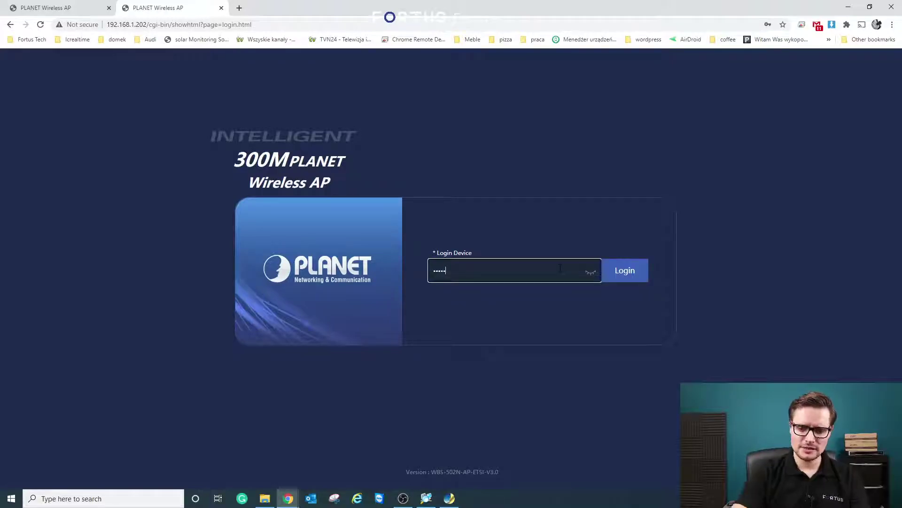
pyautogui.press('Return')
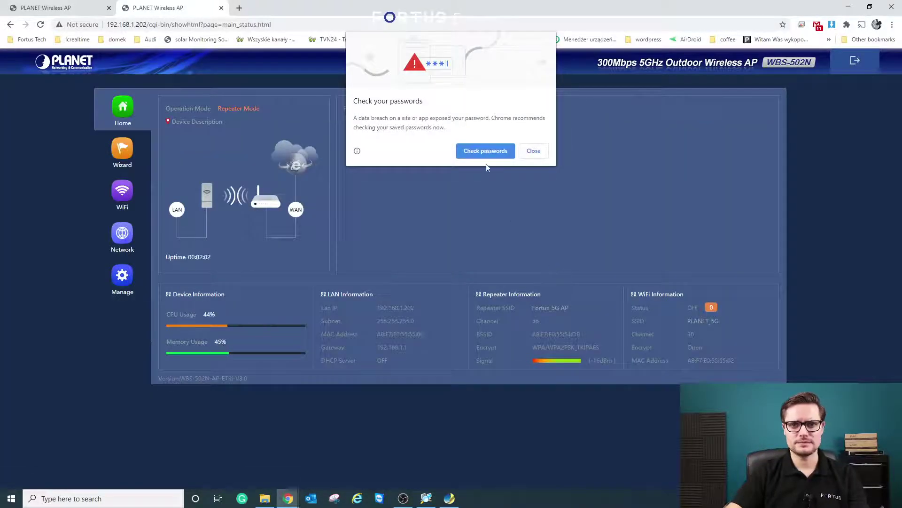
pyautogui.click(534, 150)
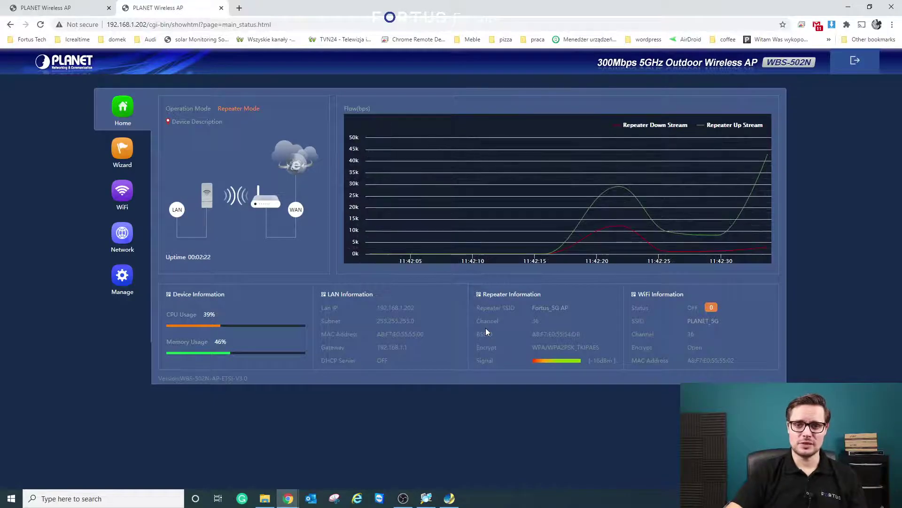
# - Reload the 192.168.1.201 AP status page, check the repeater tab, then return to the AP
pyautogui.click(52, 8)
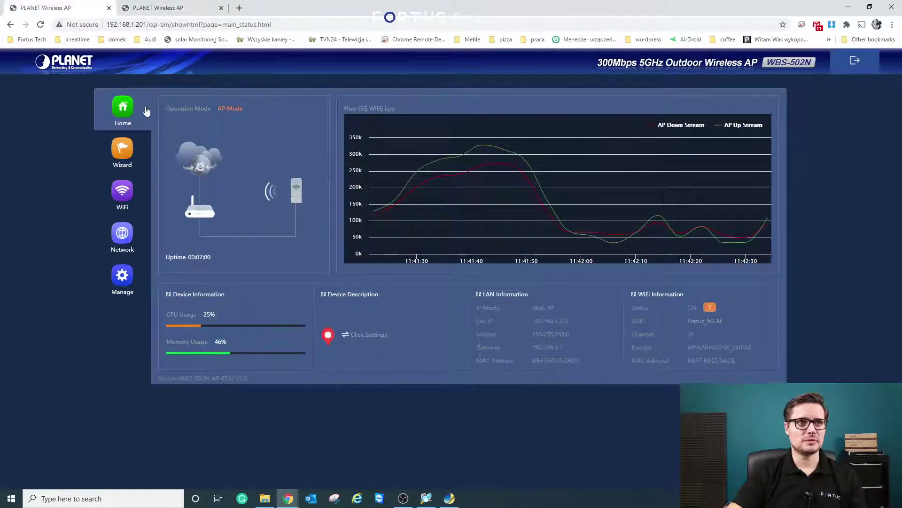
pyautogui.click(40, 24)
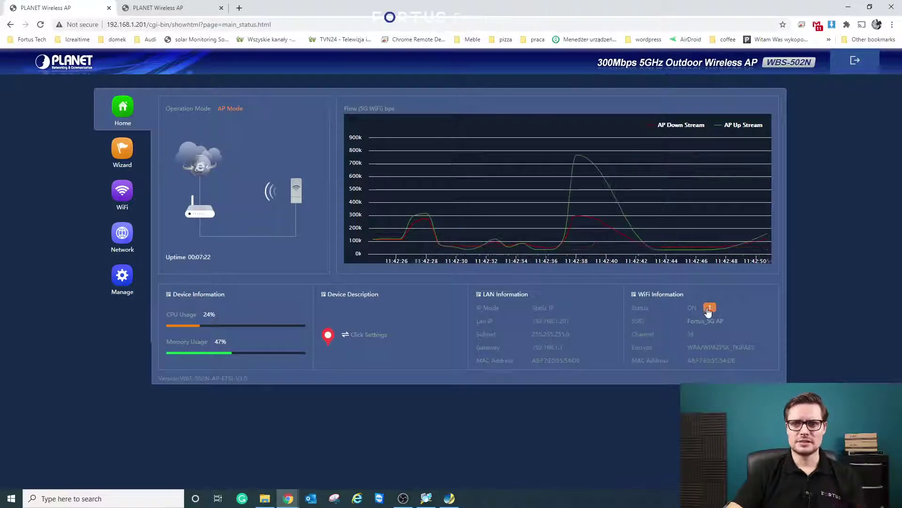
pyautogui.click(174, 8)
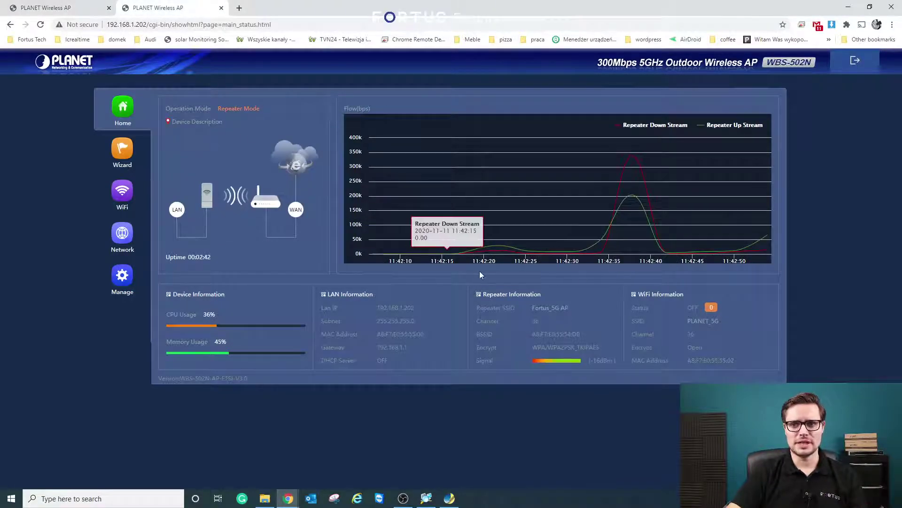
pyautogui.hotkey('ctrl', 'Tab')
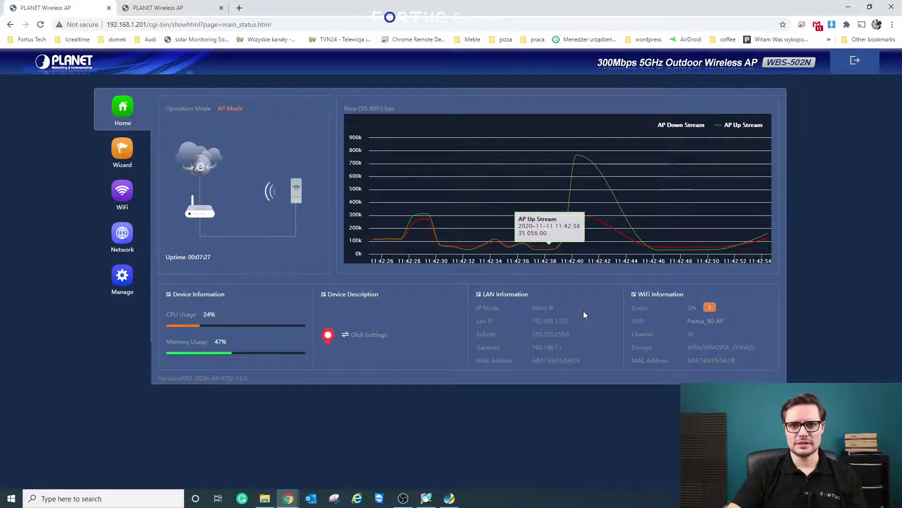